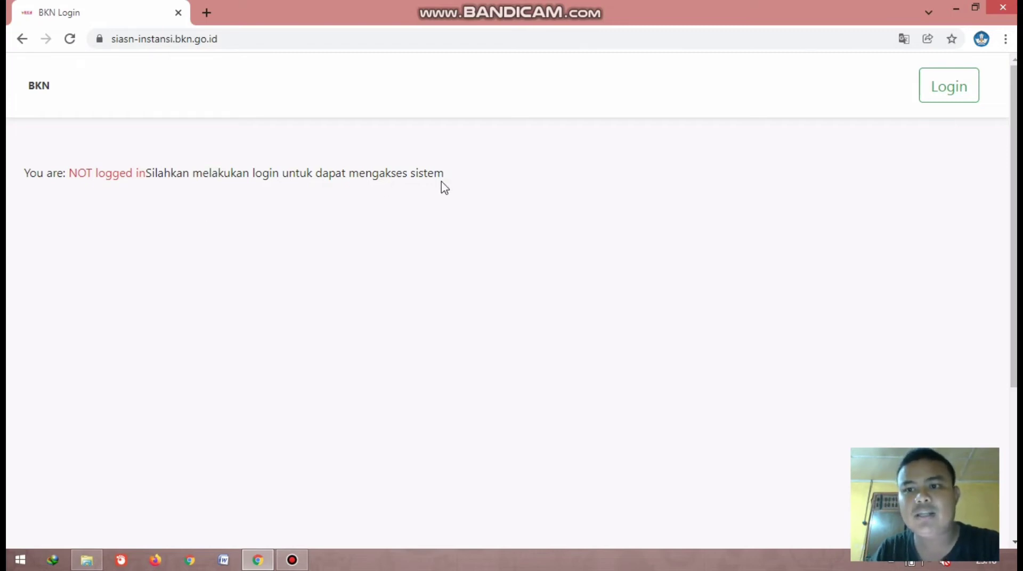
Step: Log in to SIASN Instansi with the prefilled account credentials and dismiss the page translation offer
left_click(935, 99)
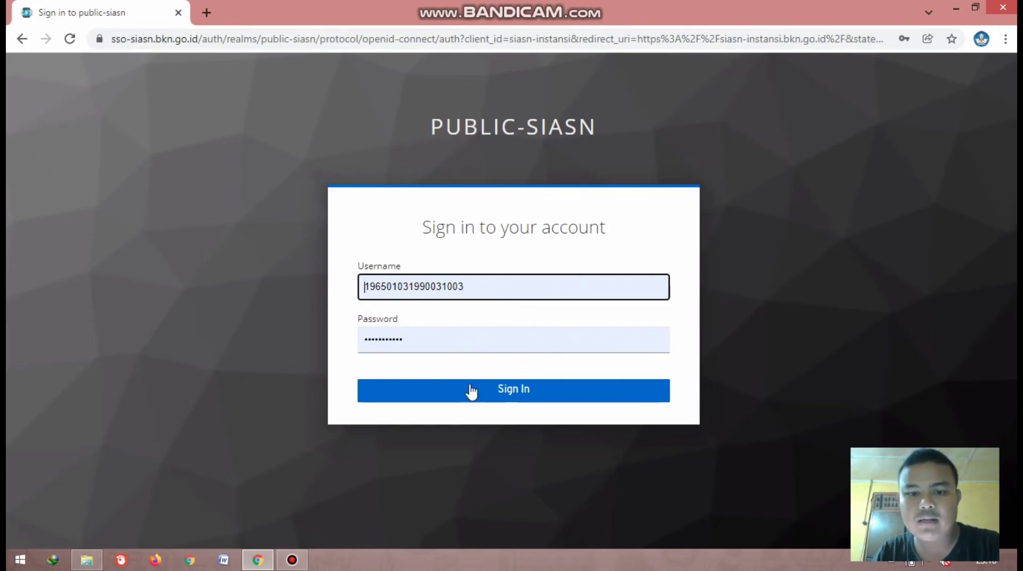
left_click(508, 398)
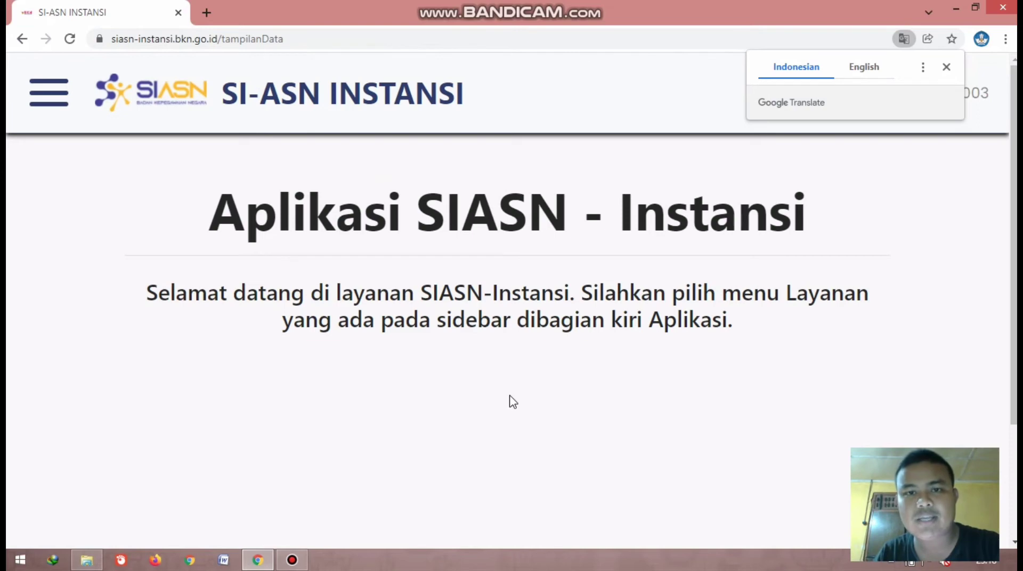
left_click(947, 67)
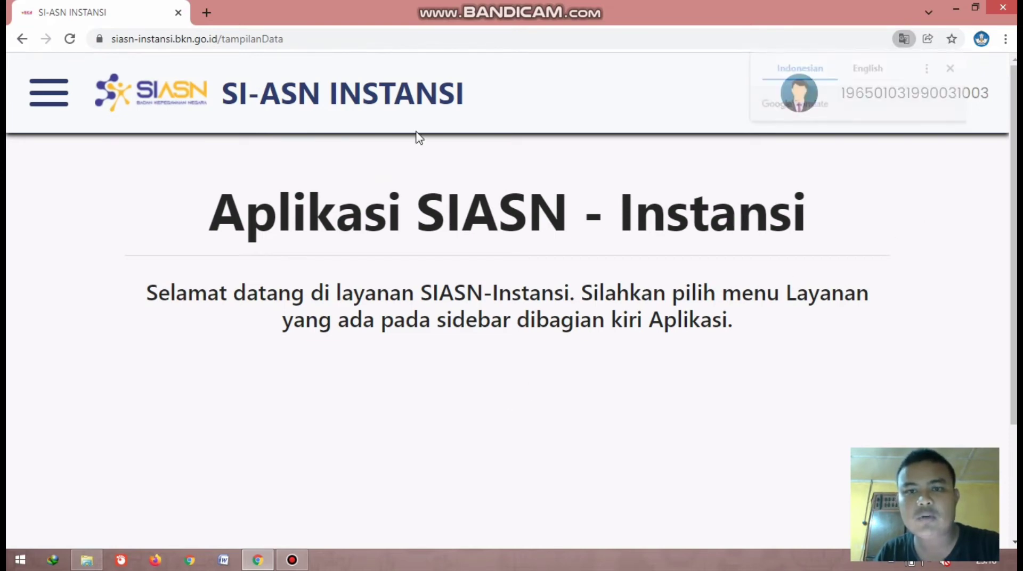
Step: Open the Inbox Usul page of Layanan Peremajaan
left_click(54, 104)
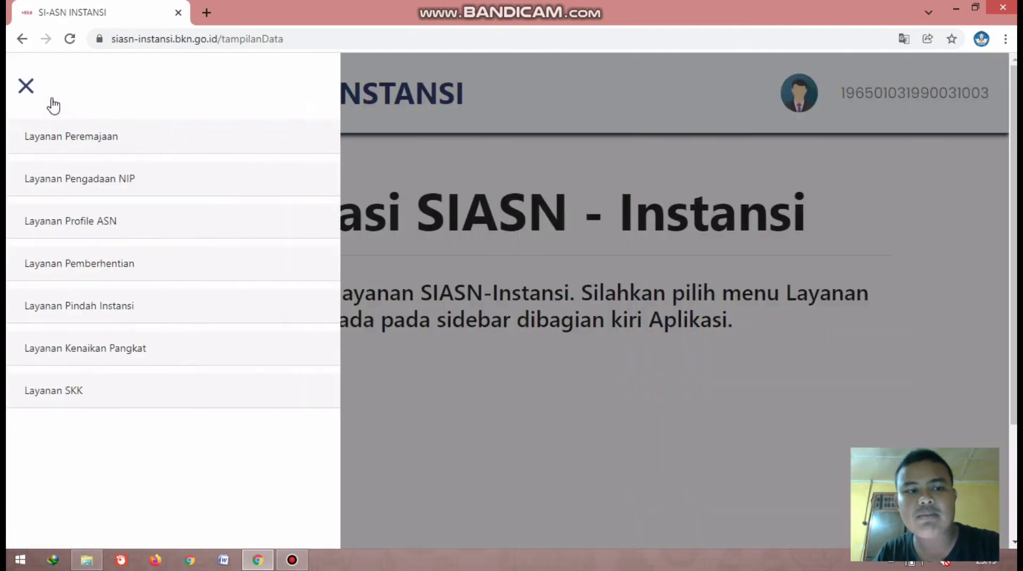
left_click(63, 142)
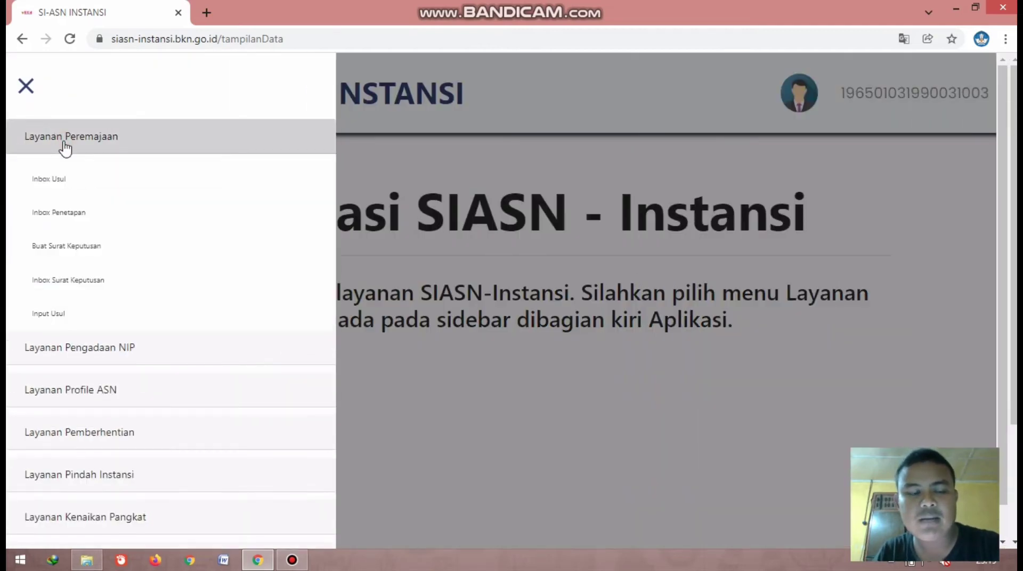
left_click(41, 181)
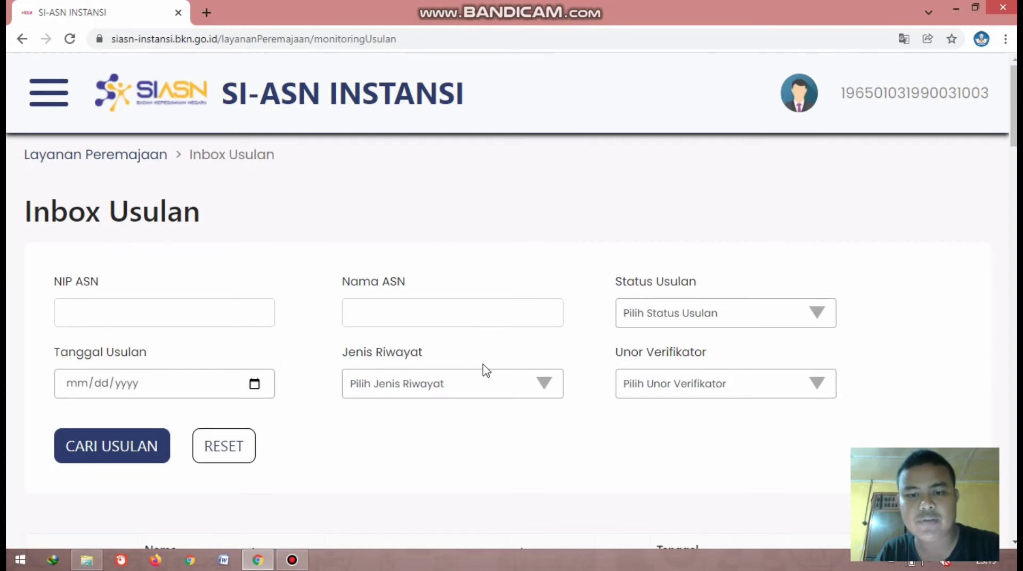
Step: Search the proposals by the employee's NIP and full name with Jenis Riwayat set to JABATAN
left_click(209, 314)
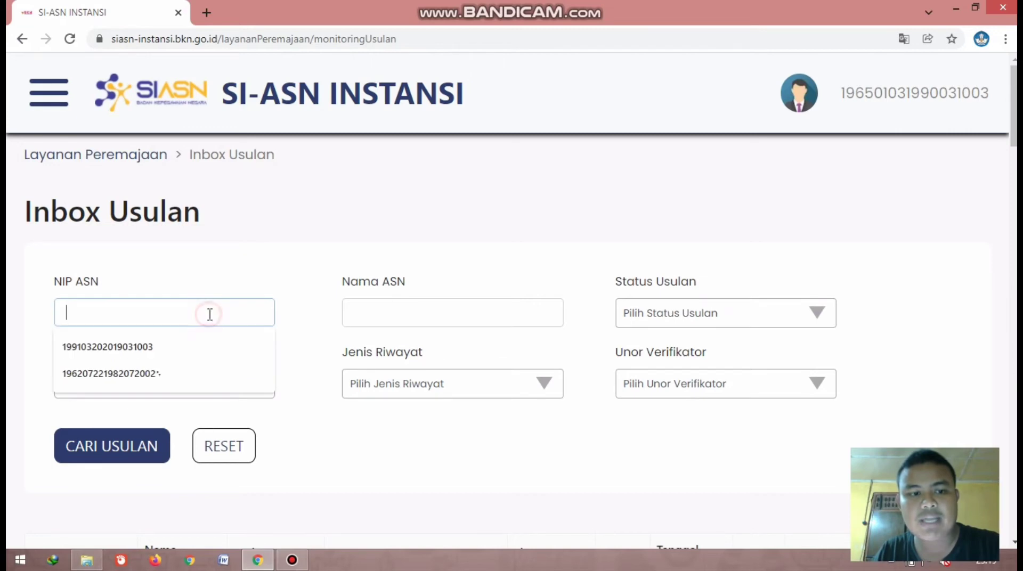
left_click(188, 347)
left_click(381, 320)
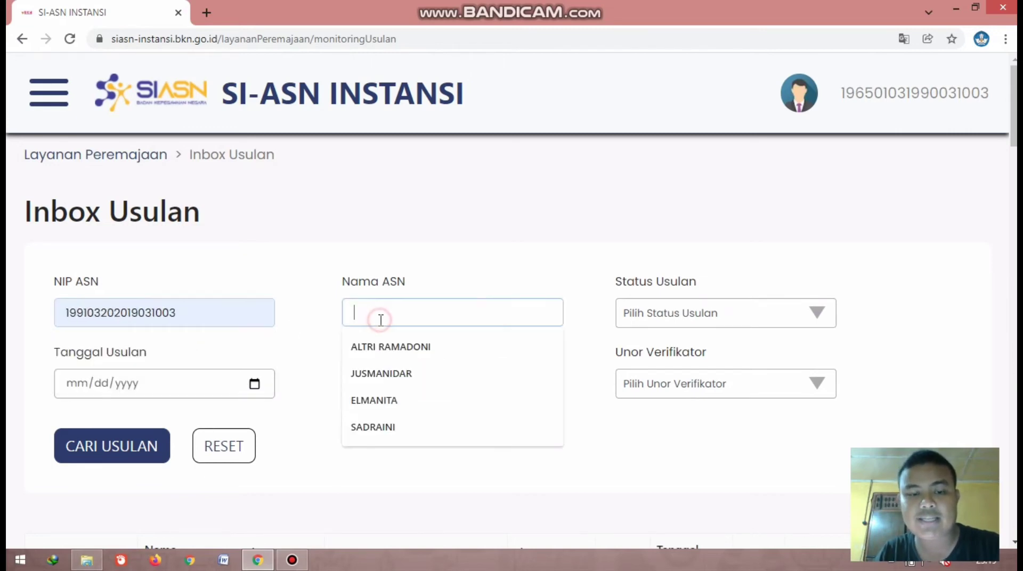
left_click(380, 347)
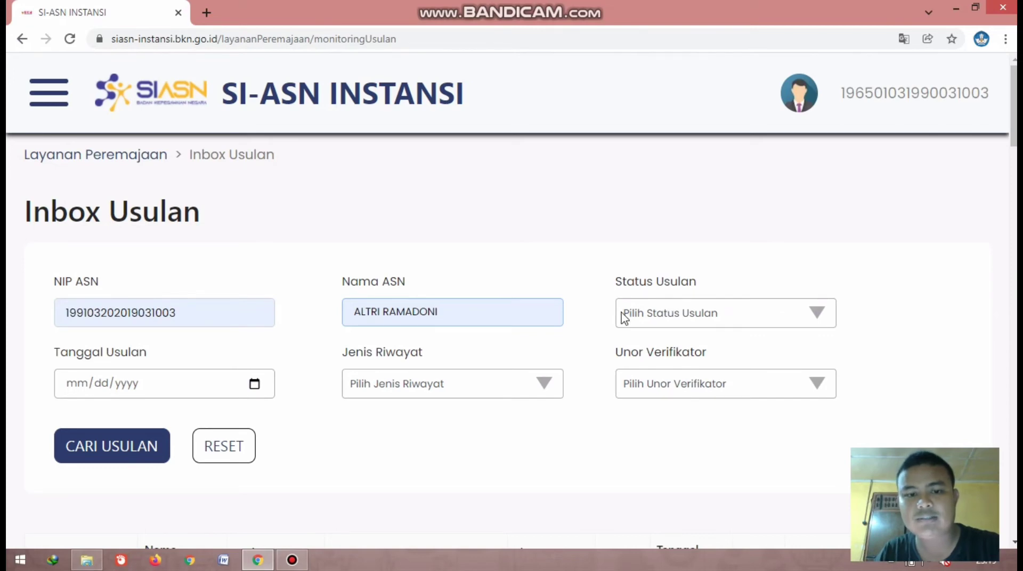
left_click(544, 385)
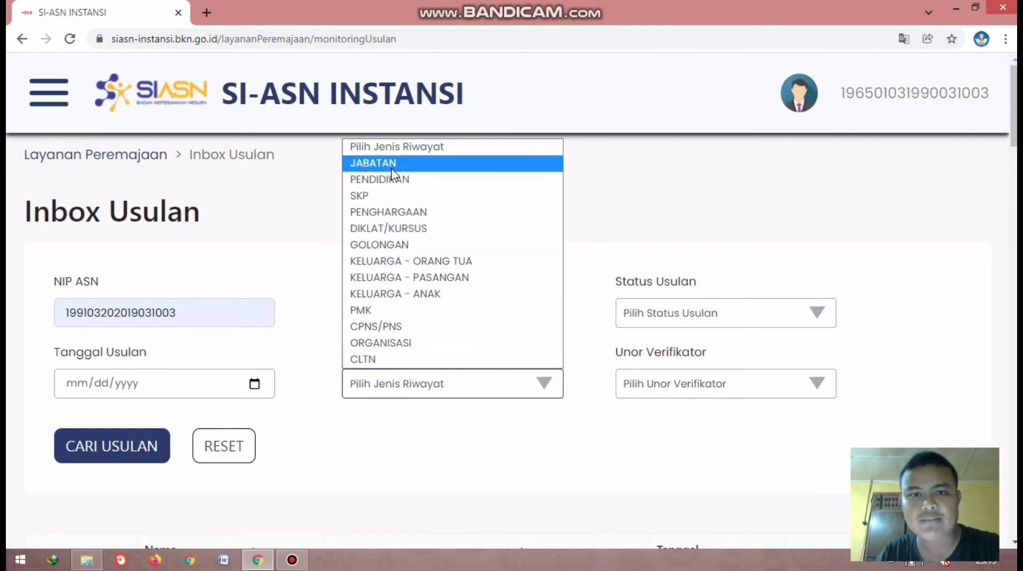
key("Escape")
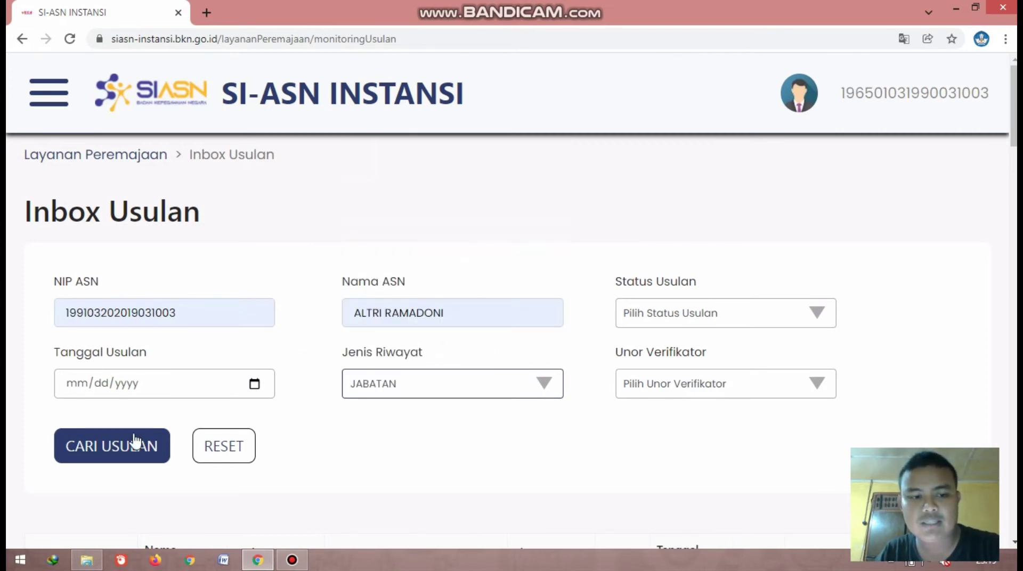
left_click(110, 456)
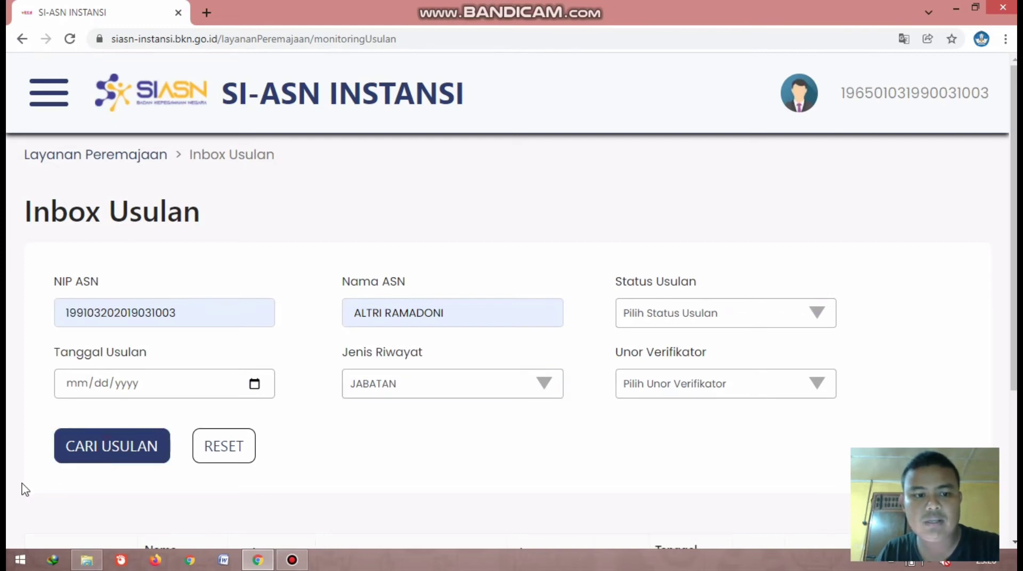
Step: Open the employee's Jabatan proposal for editing and check its position details under Edit Data
scroll(24, 488, "down", 4)
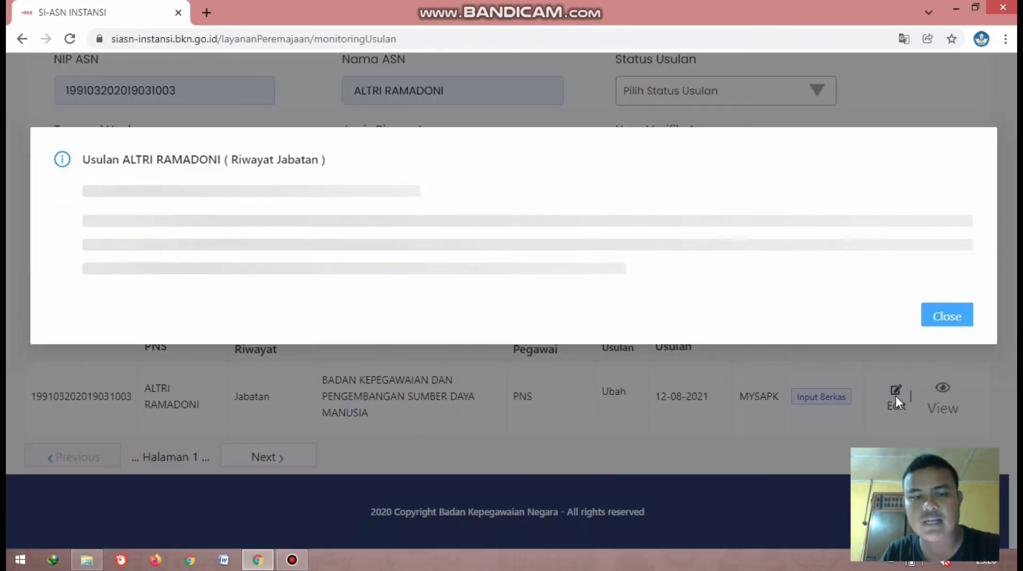
left_click(896, 397)
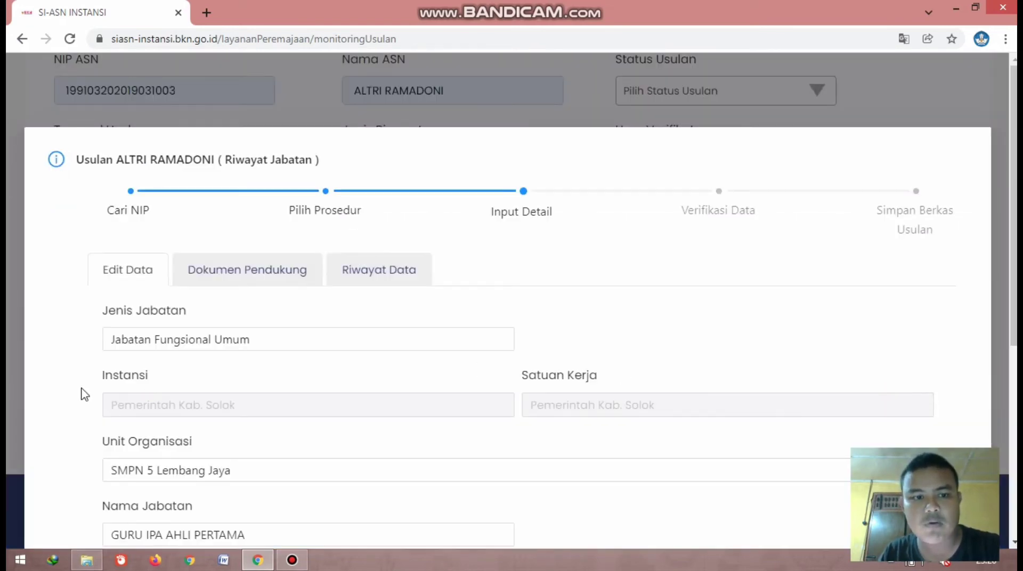
scroll(81, 395, "down", 4)
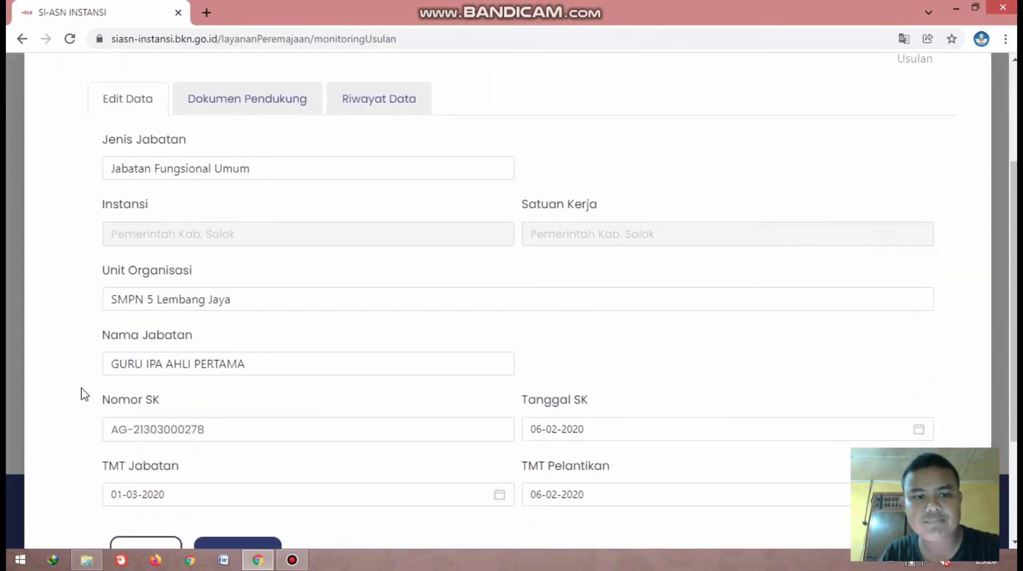
scroll(81, 394, "down", 1)
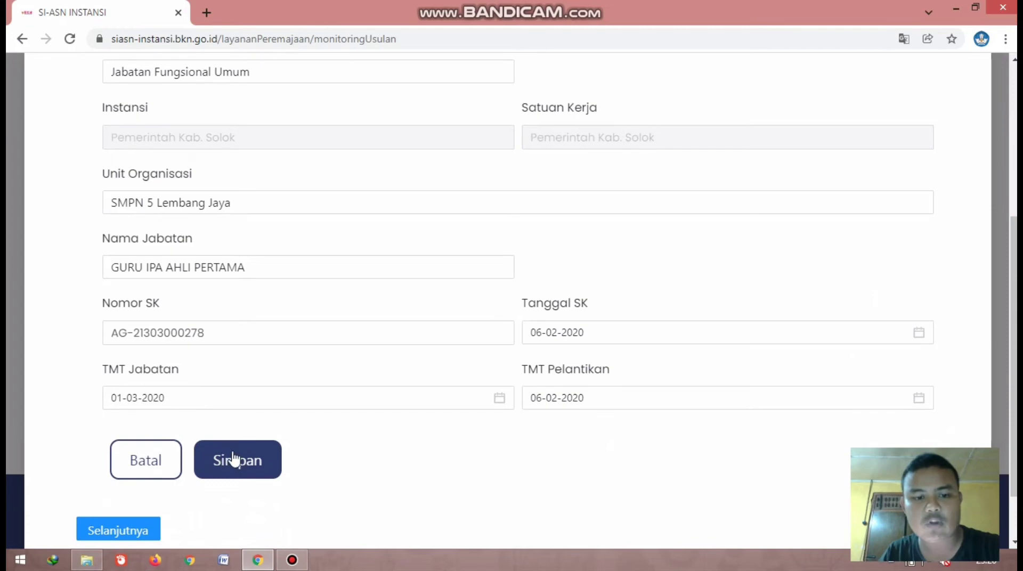
scroll(240, 473, "down", 1)
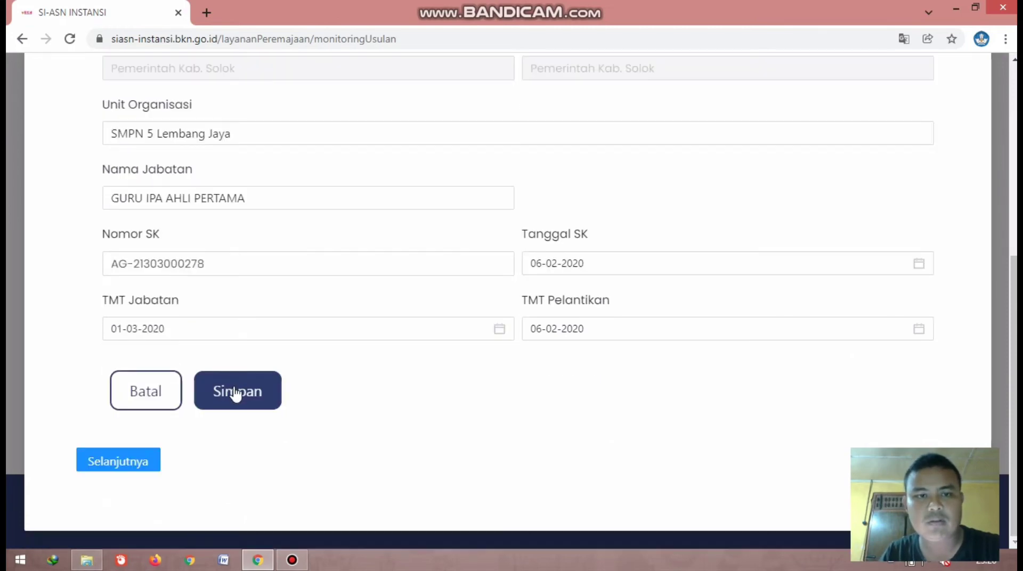
scroll(87, 383, "up", 2)
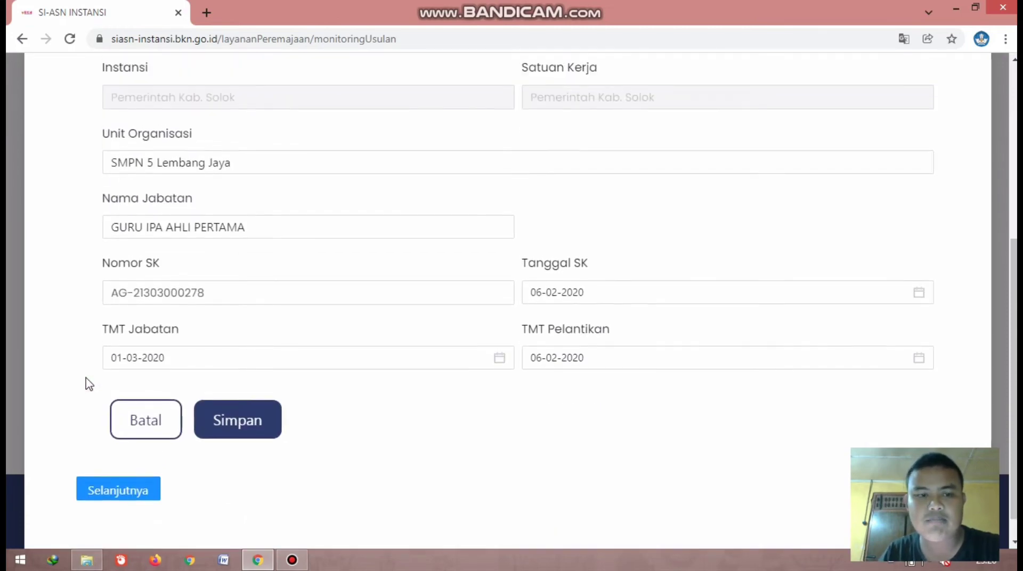
scroll(87, 384, "up", 4)
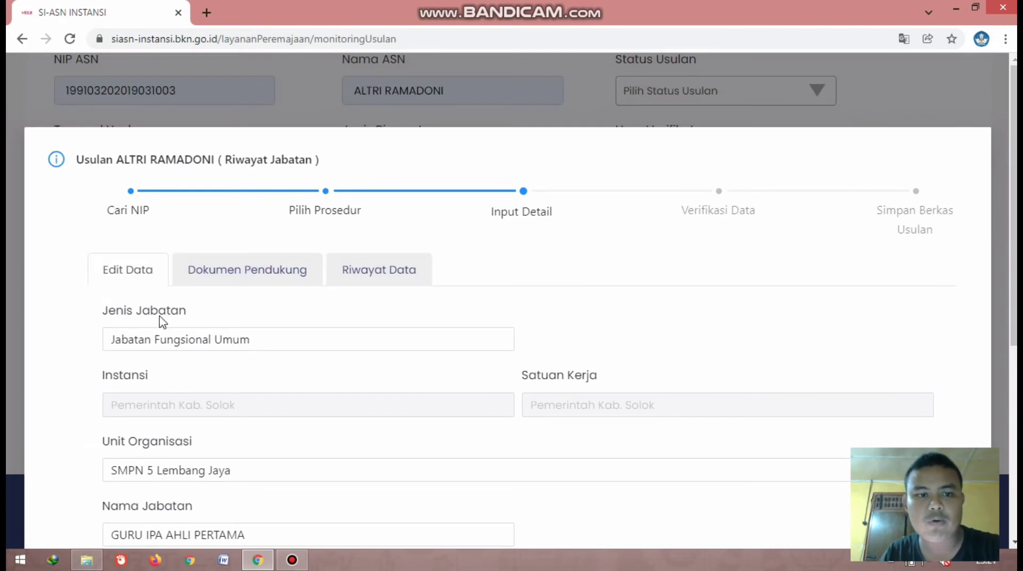
Step: Preview the uploaded Dok SK Jabatan among the proposal's supporting documents and read through the decree
left_click(233, 282)
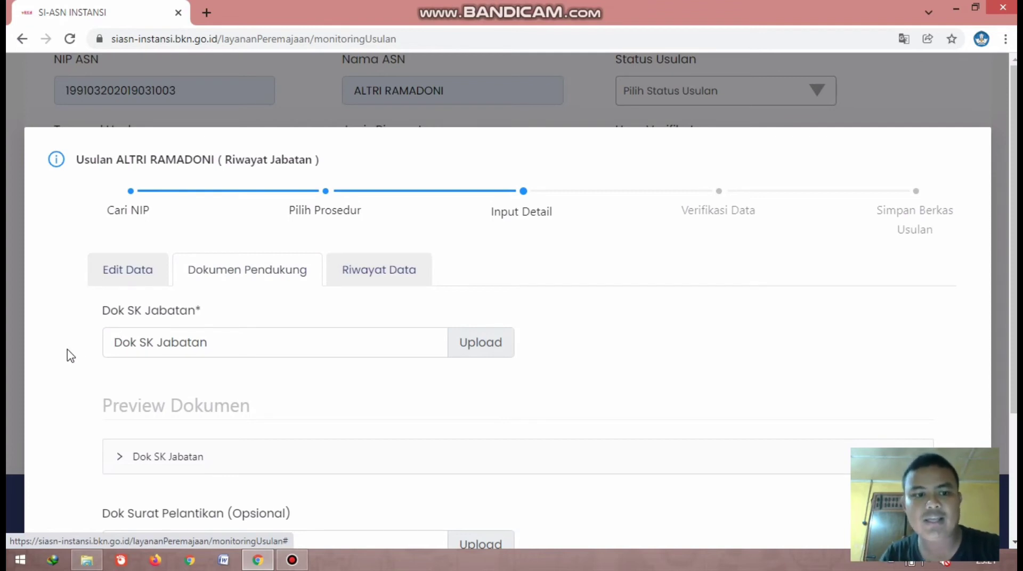
scroll(57, 384, "down", 2)
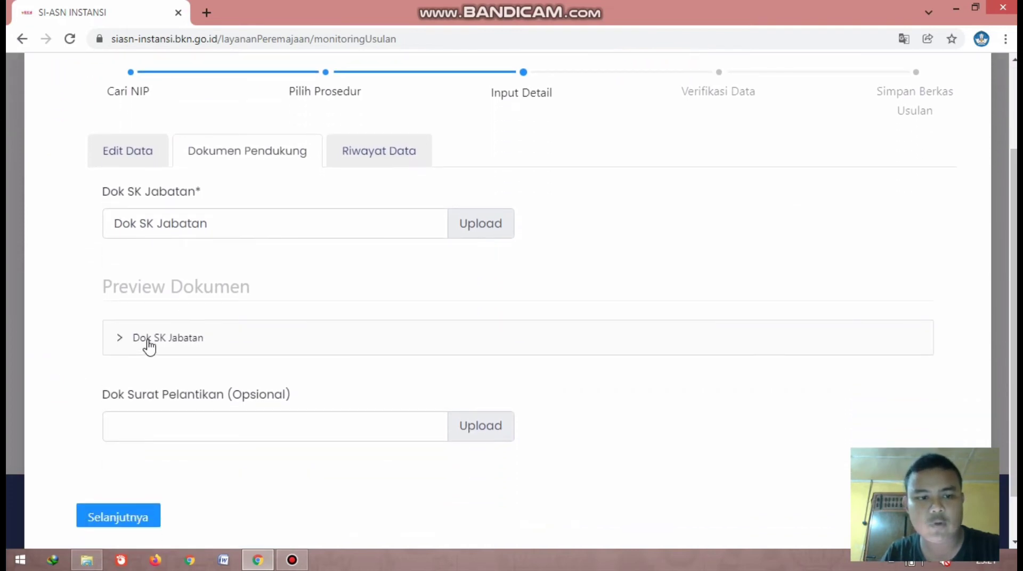
left_click(156, 346)
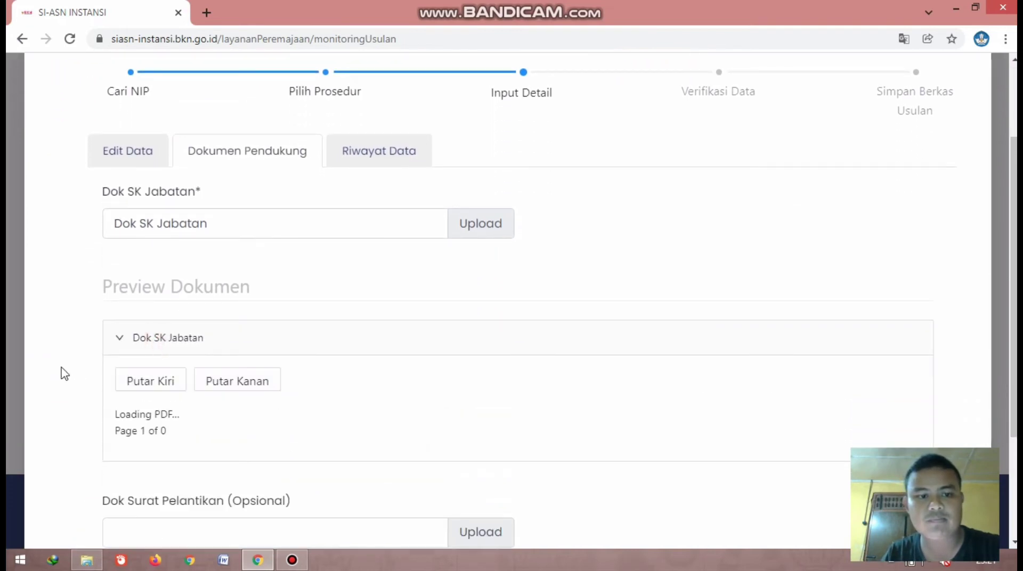
left_click(64, 373)
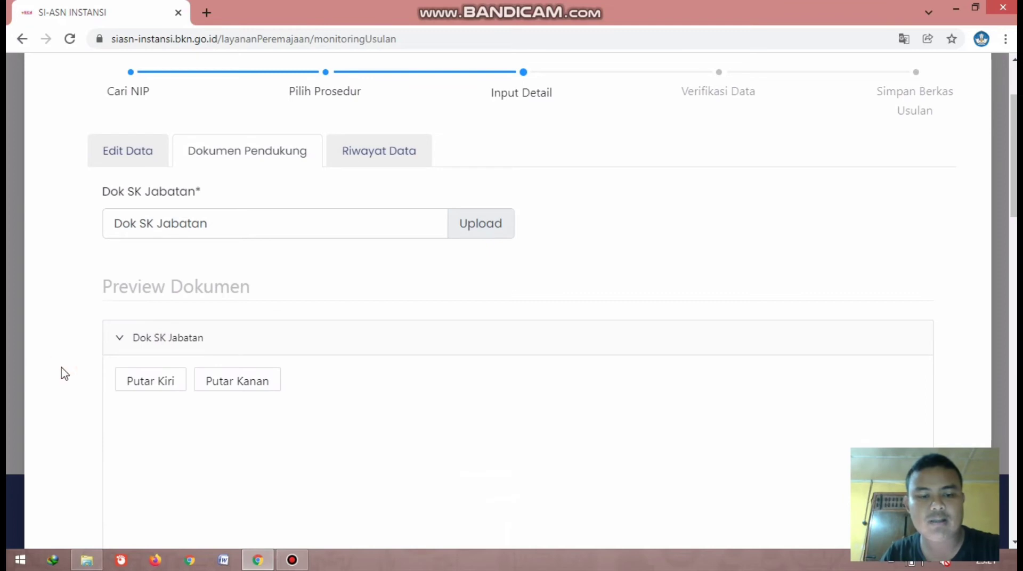
scroll(64, 373, "down", 1)
scroll(64, 373, "down", 4)
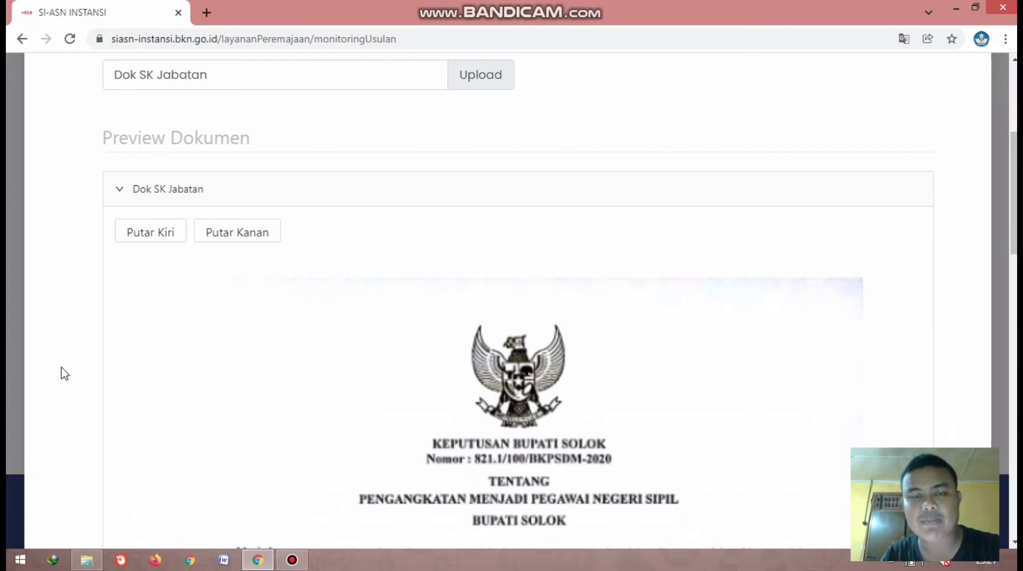
scroll(64, 372, "down", 3)
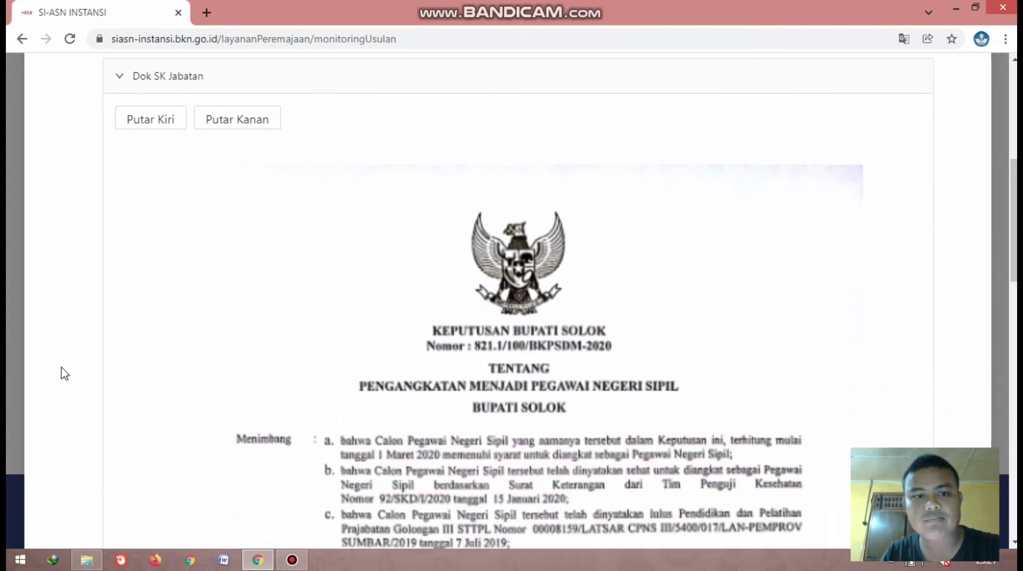
scroll(64, 372, "down", 10)
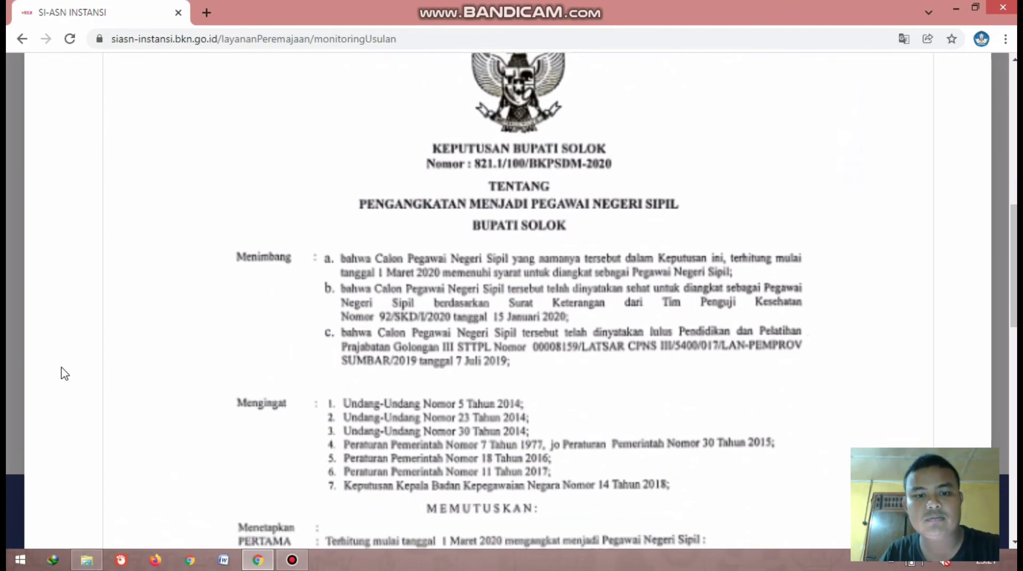
scroll(64, 373, "down", 6)
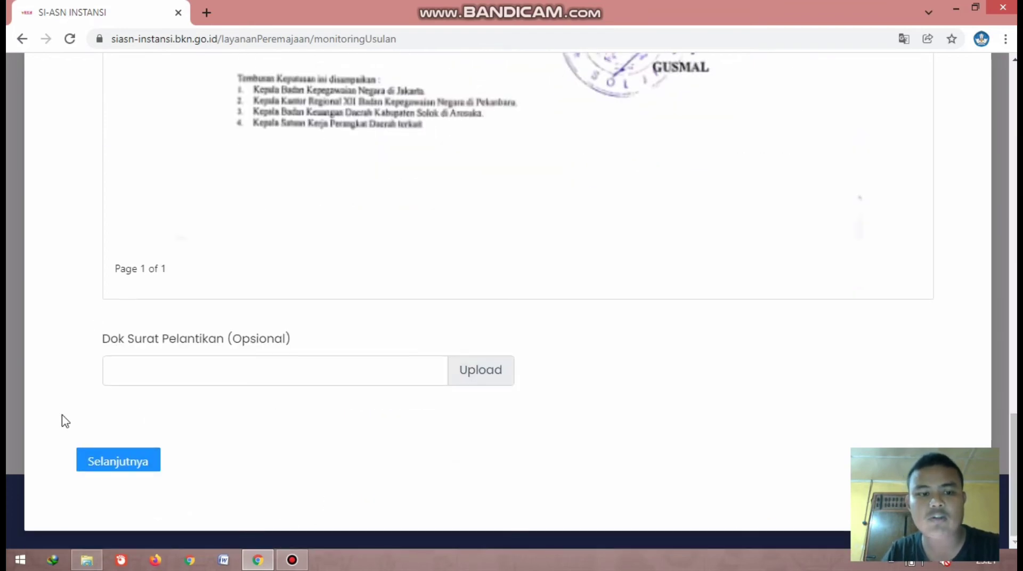
Step: Advance the proposal to Verifikasi Data, check the entered position data, and continue to Simpan Berkas Usulan
left_click(105, 459)
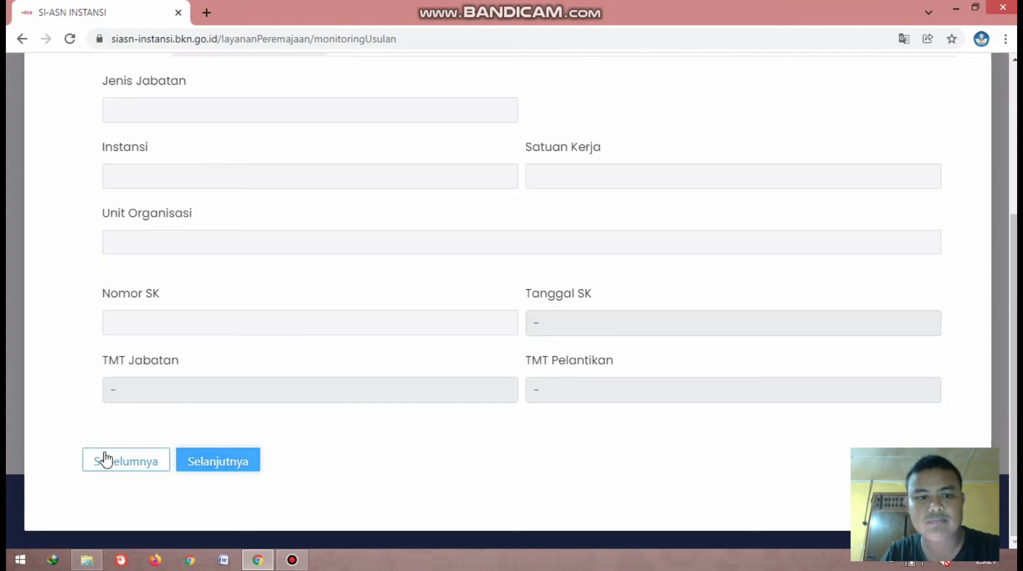
scroll(53, 441, "up", 5)
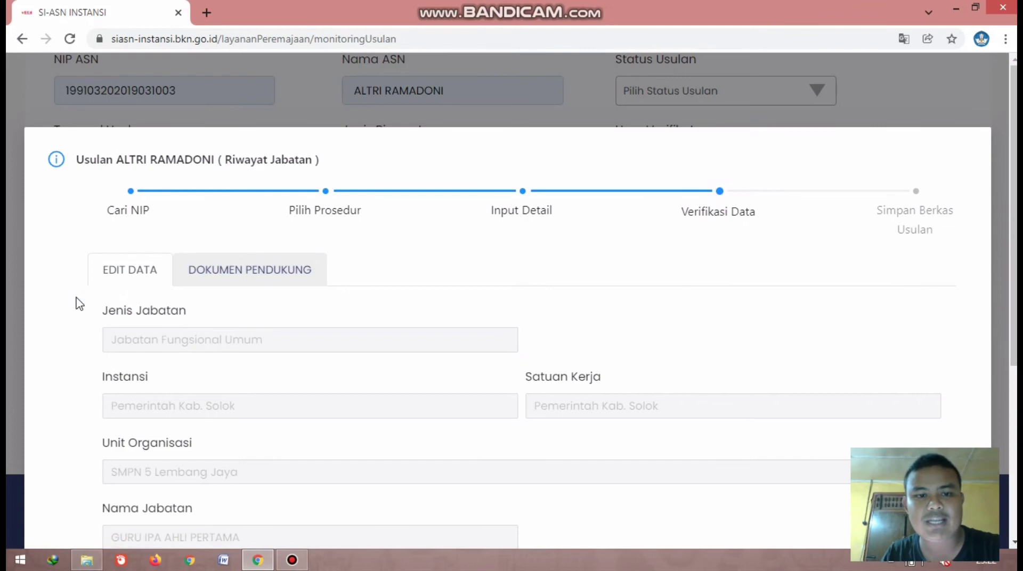
scroll(79, 303, "down", 5)
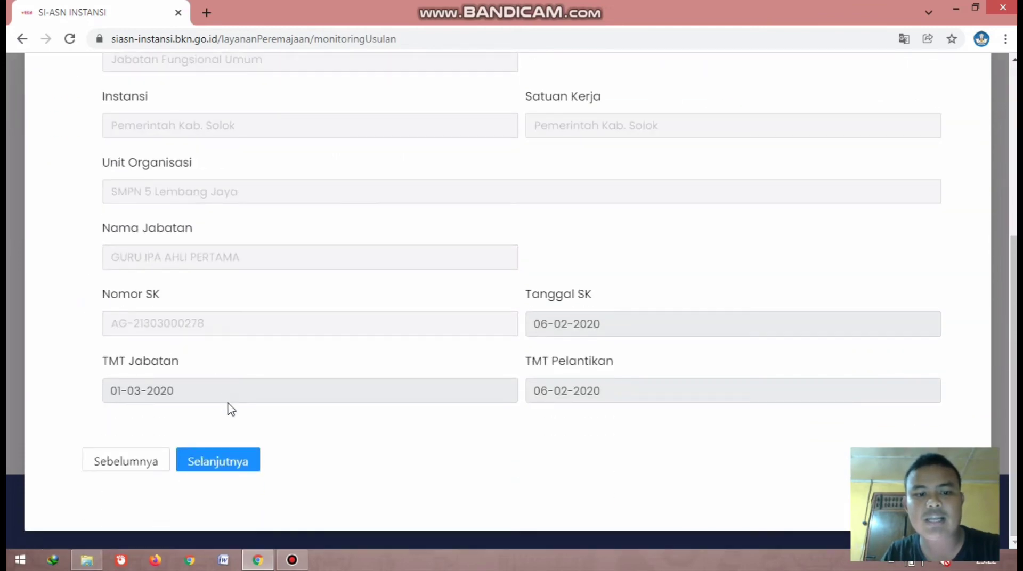
left_click(228, 468)
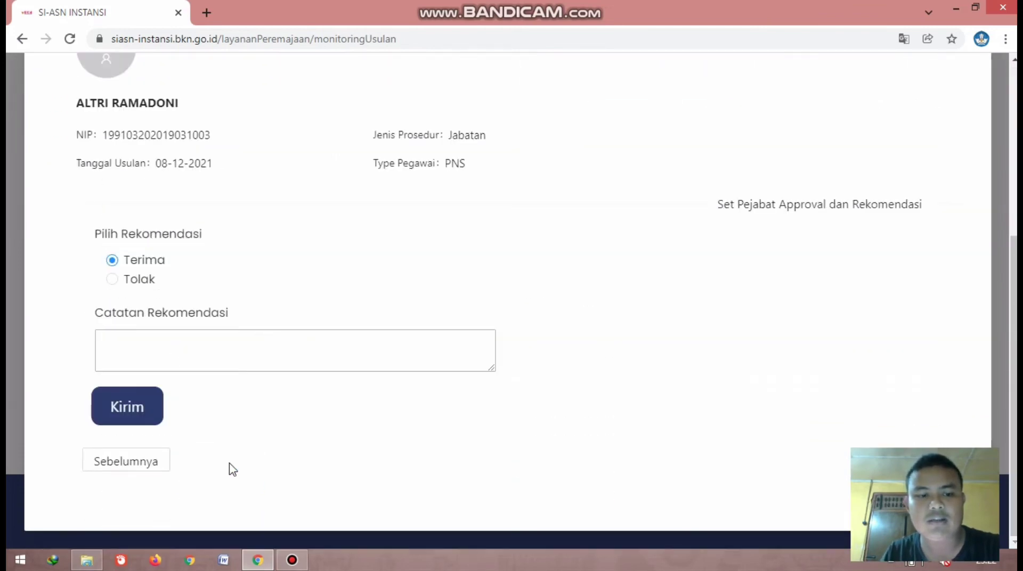
Step: Review the employee information and the recommendation form on the Jabatan proposal's Simpan Berkas Usulan stage
scroll(502, 298, "up", 1)
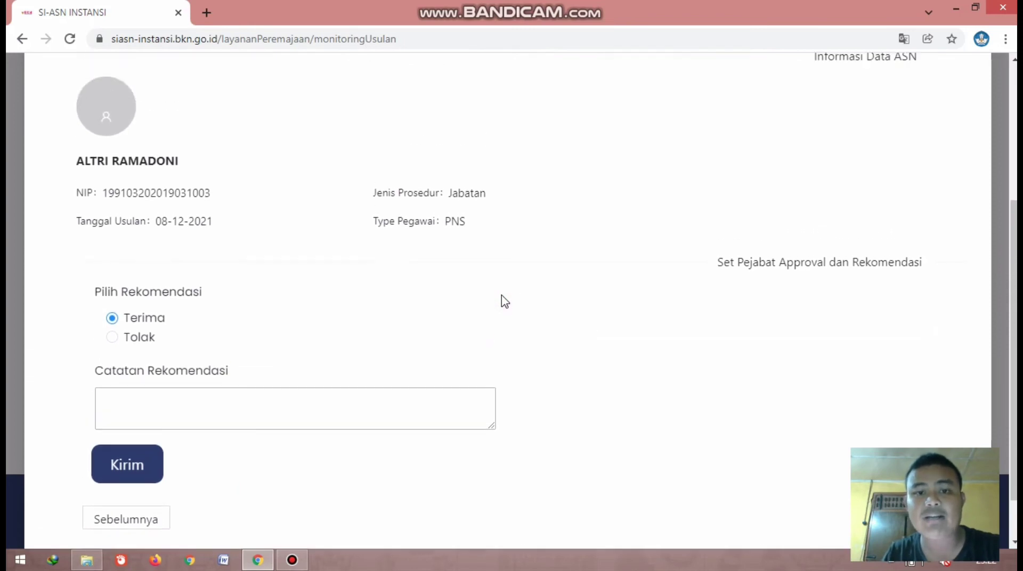
scroll(505, 301, "up", 4)
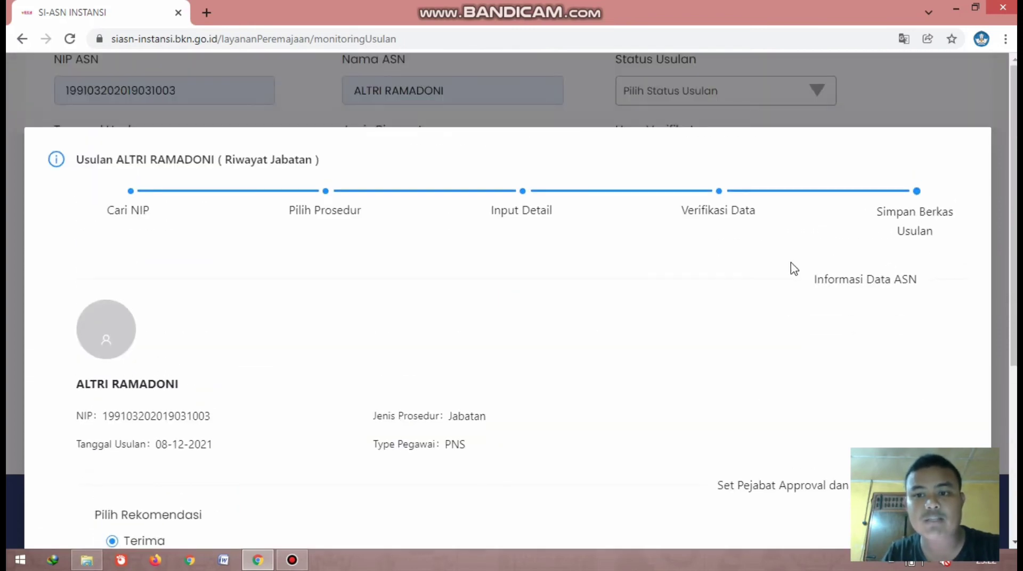
scroll(300, 316, "down", 2)
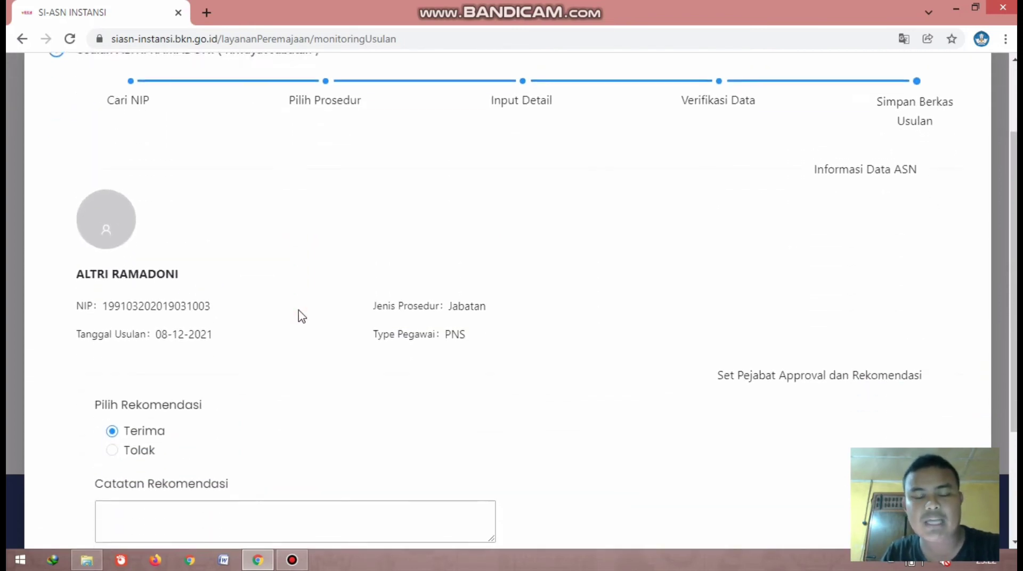
scroll(299, 317, "down", 1)
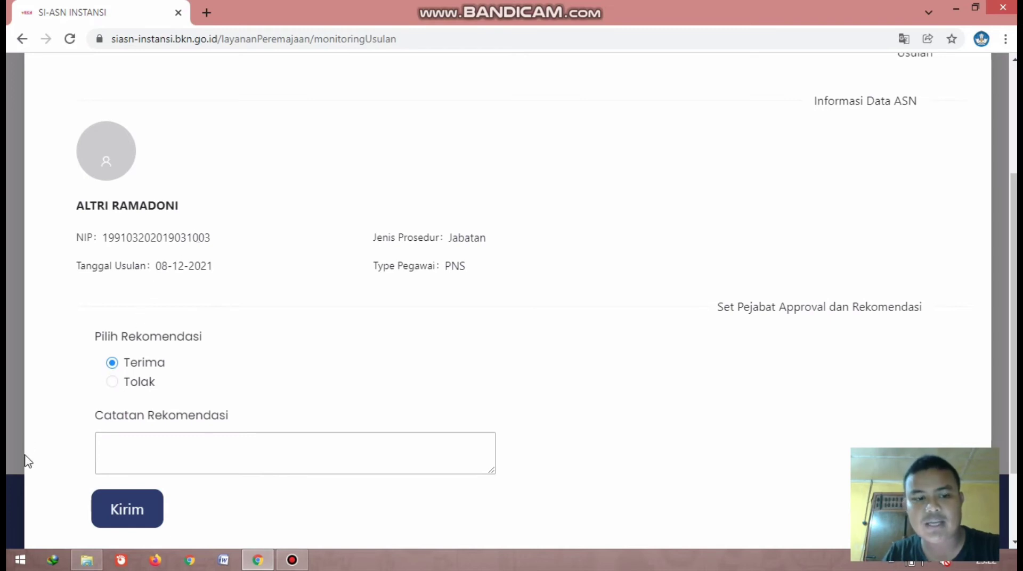
scroll(49, 463, "down", 2)
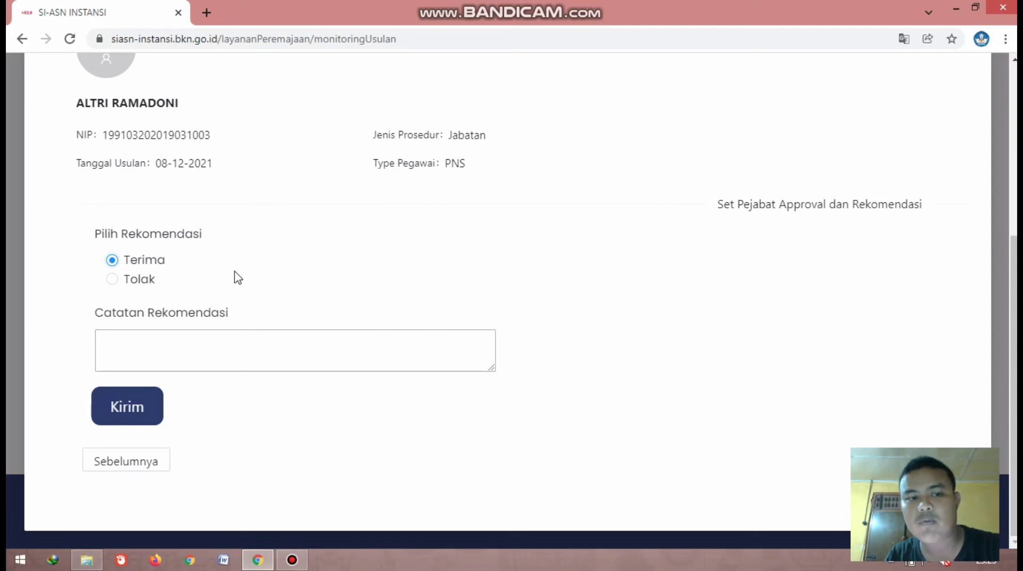
Step: Try the Tolak recommendation with its Catatan Rekomendasi field, and set the recommendation back to Terima
left_click(114, 279)
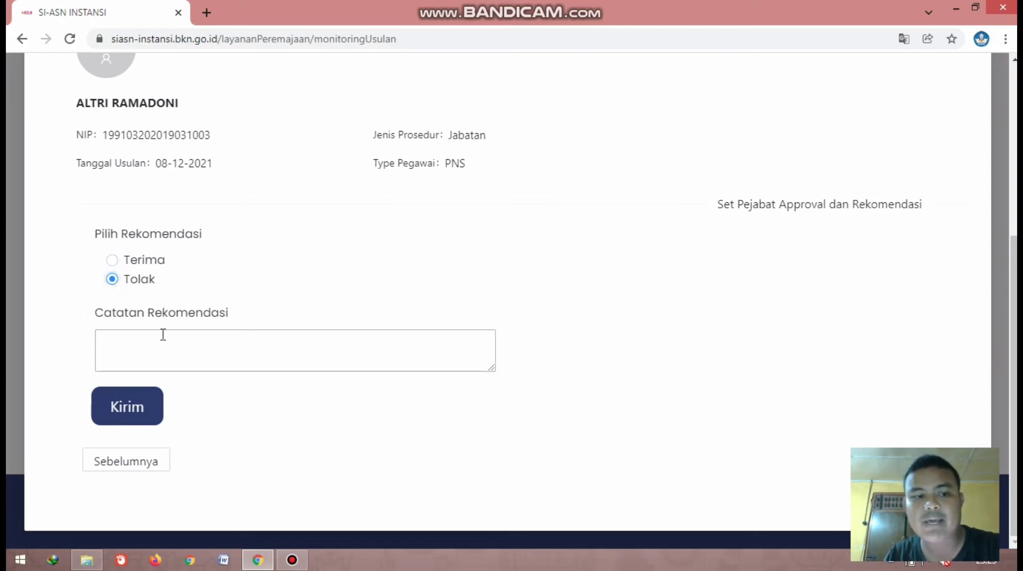
left_click(187, 339)
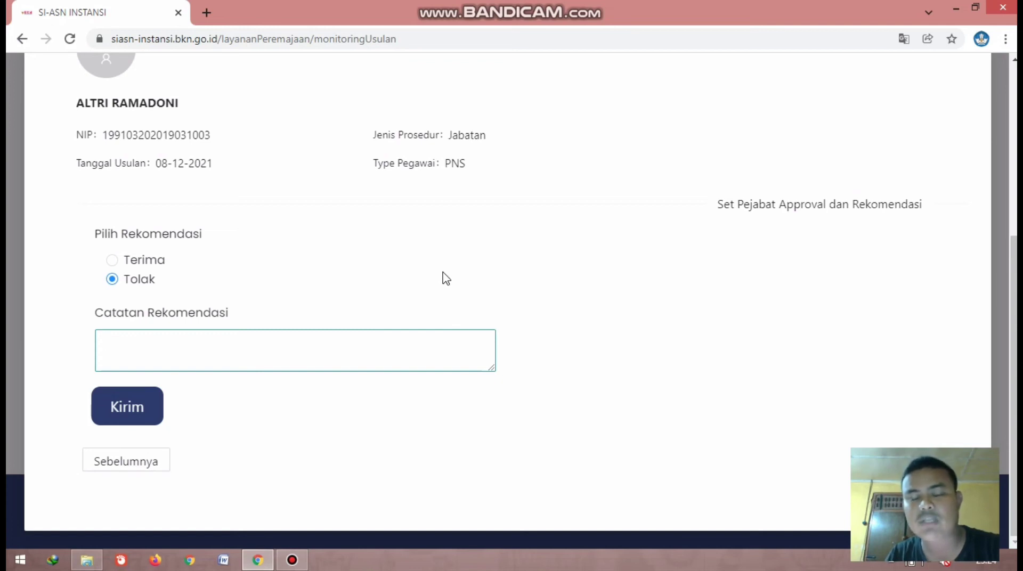
left_click(136, 261)
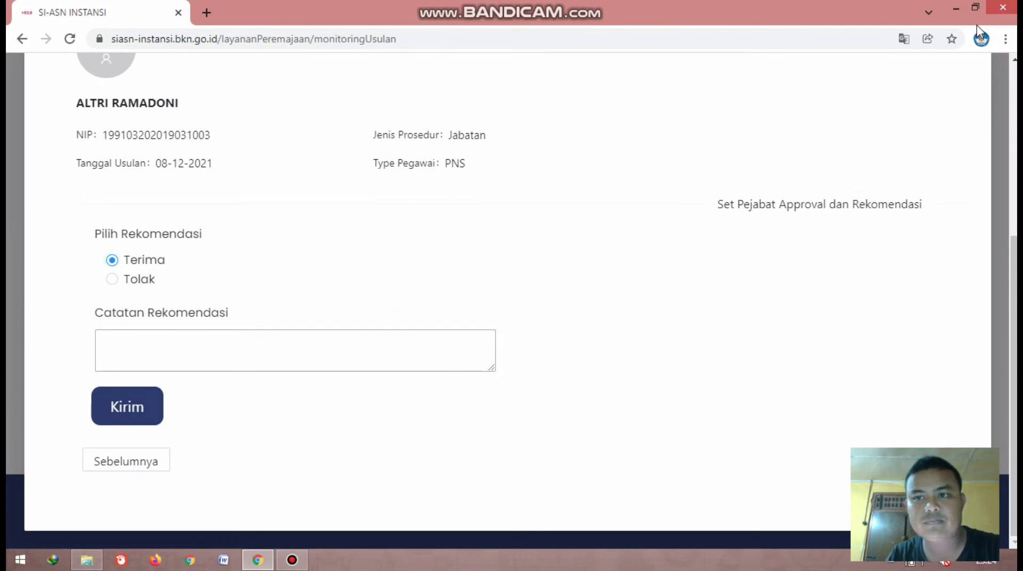
Step: Close the Jabatan proposal without sending it and return to the full-size proposal list
left_click(975, 8)
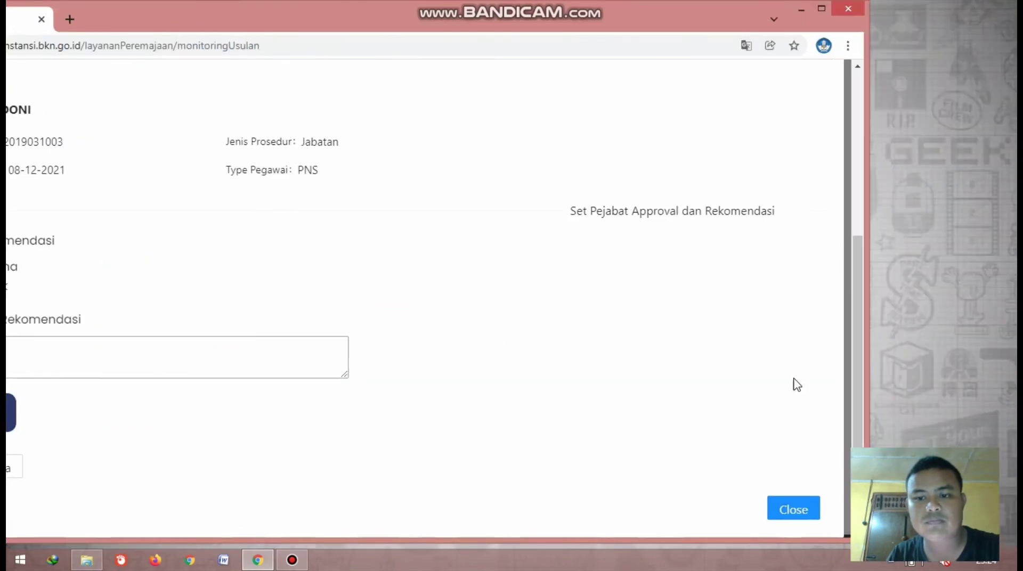
left_click(791, 507)
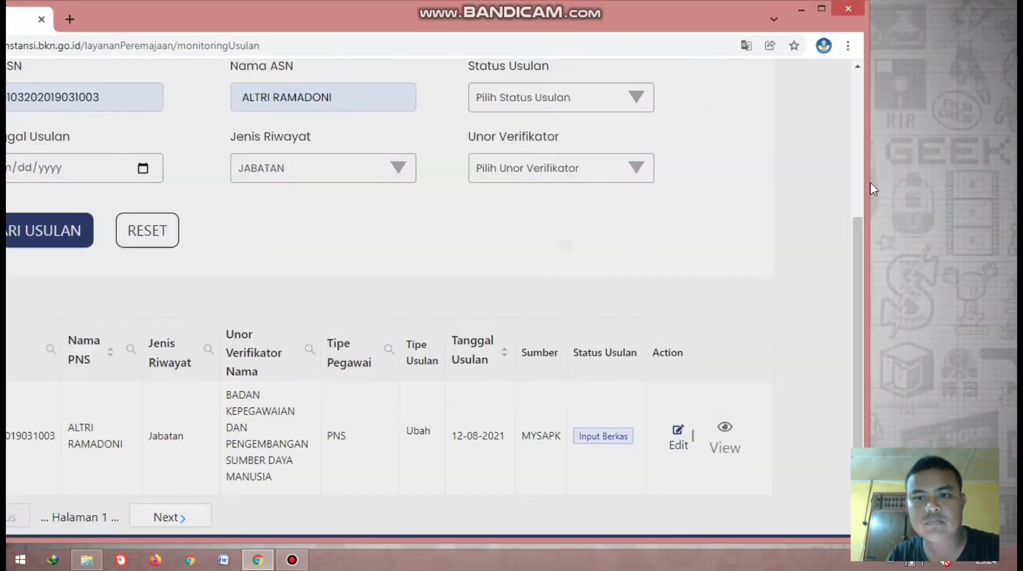
left_click(822, 9)
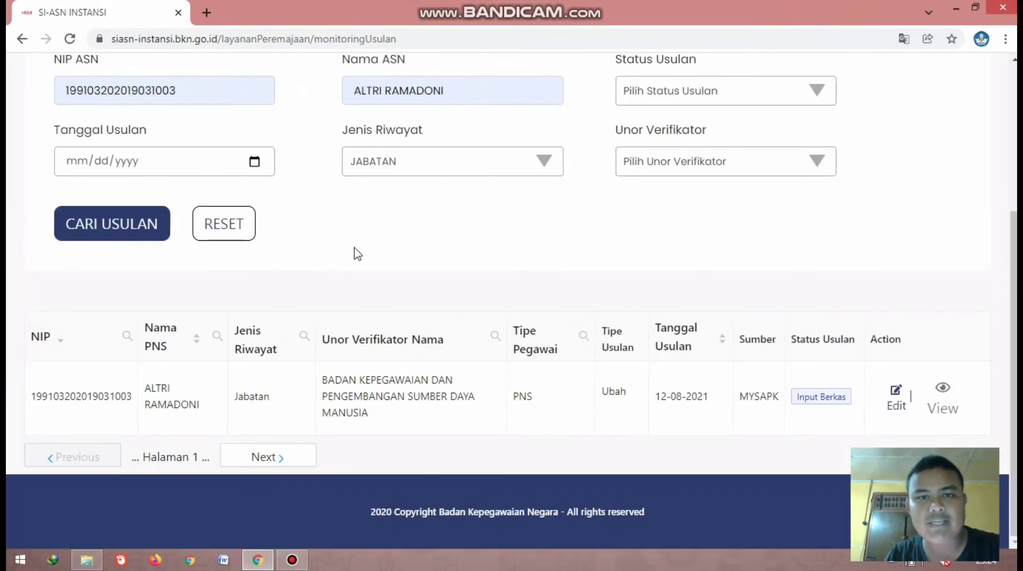
Step: Search the same employee's proposals with Jenis Riwayat set to PENDIDIKAN
left_click(545, 170)
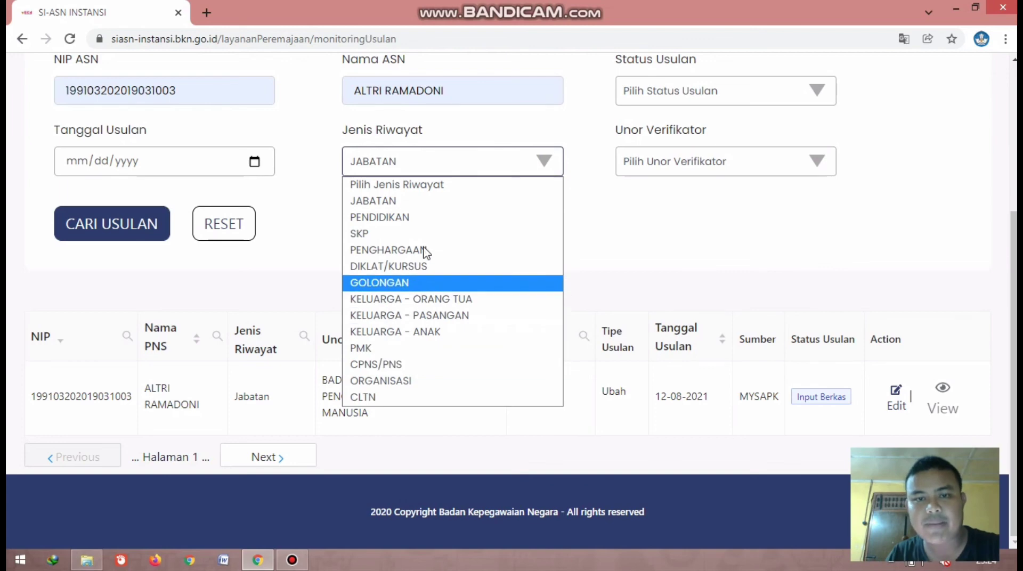
left_click(430, 218)
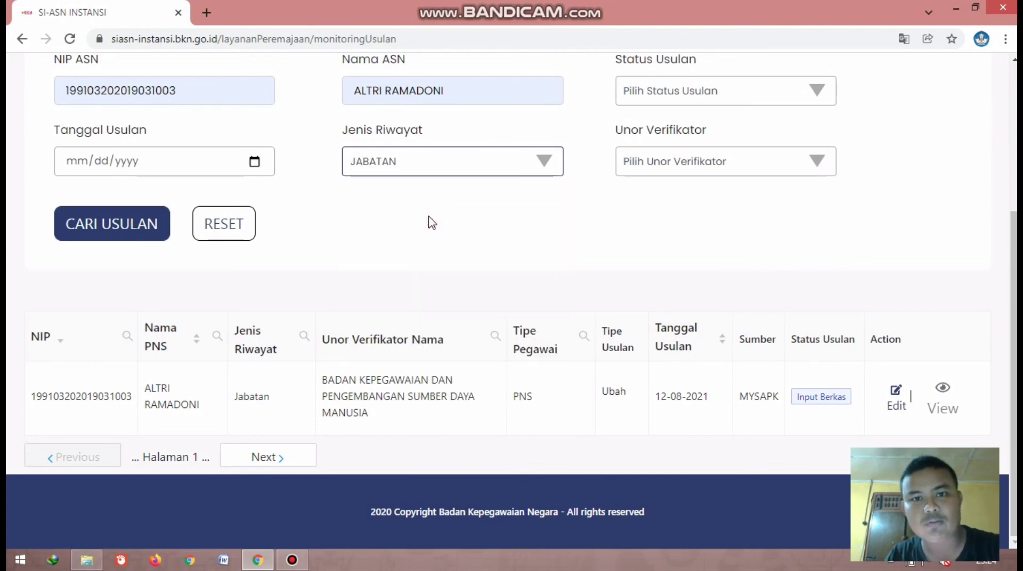
left_click(140, 226)
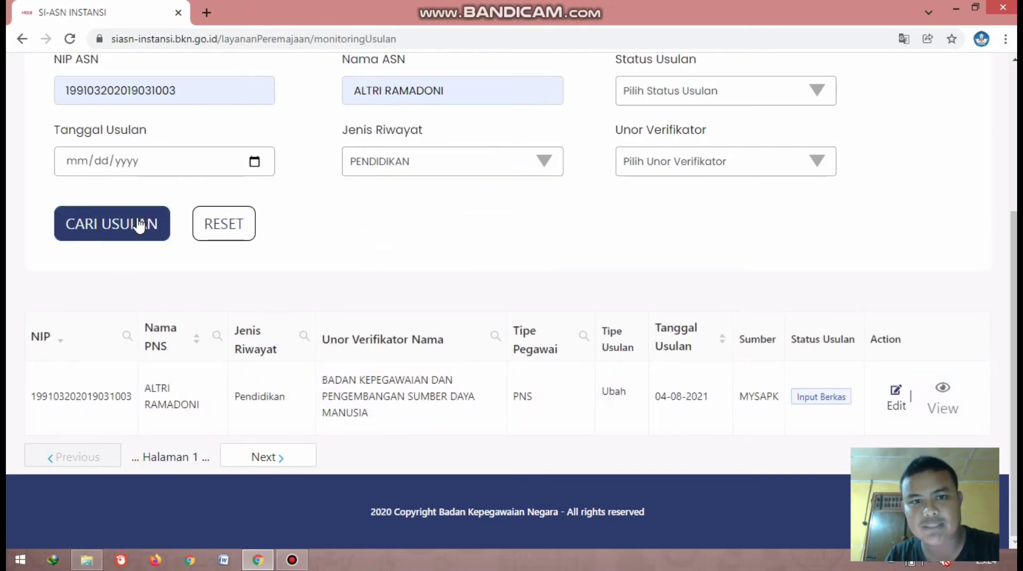
Step: Open the employee's Pendidikan proposal for editing and check its education details under Edit Data
left_click(895, 400)
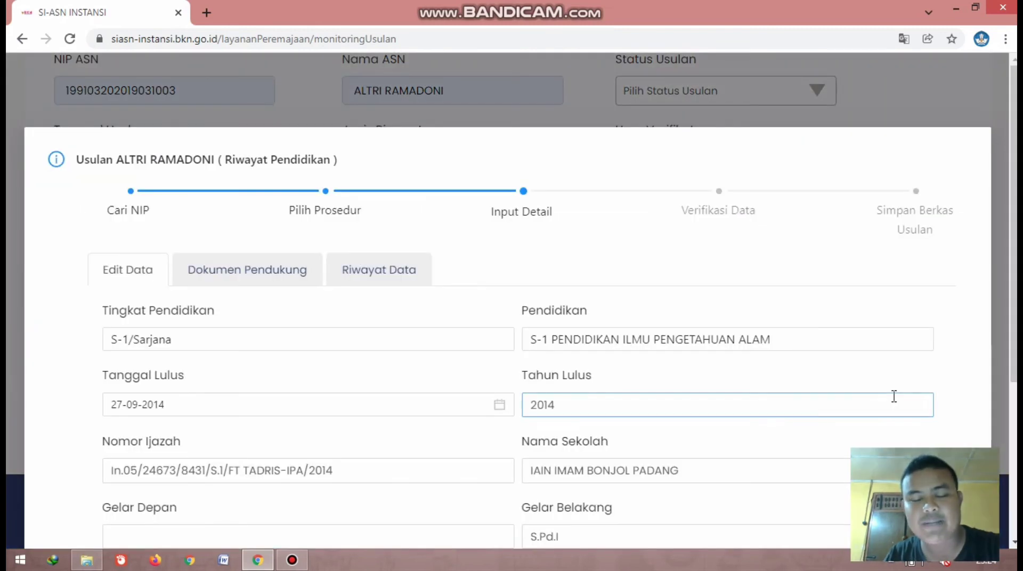
left_click(64, 318)
scroll(62, 317, "down", 3)
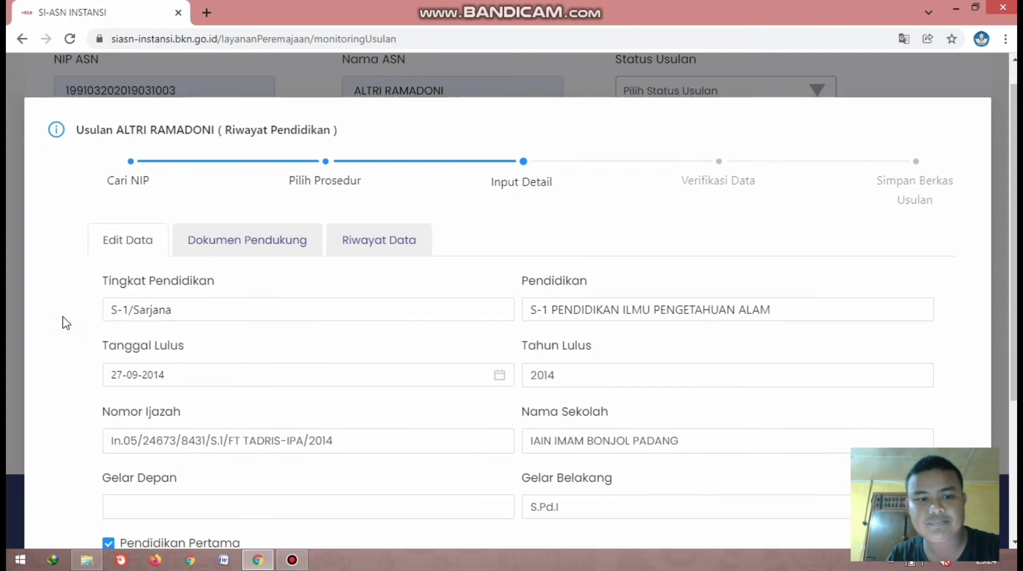
scroll(63, 320, "down", 2)
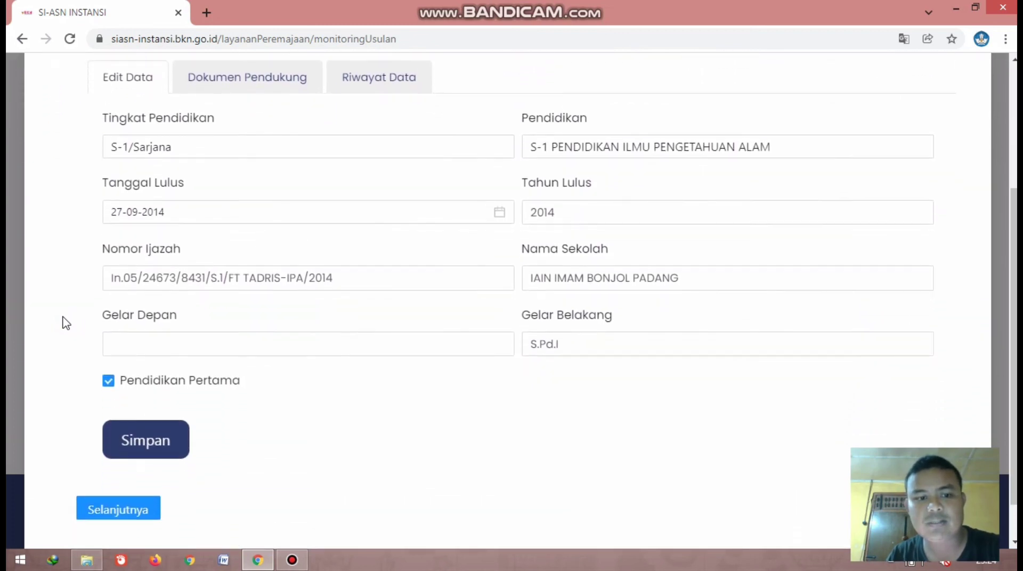
scroll(62, 319, "up", 2)
scroll(63, 320, "up", 3)
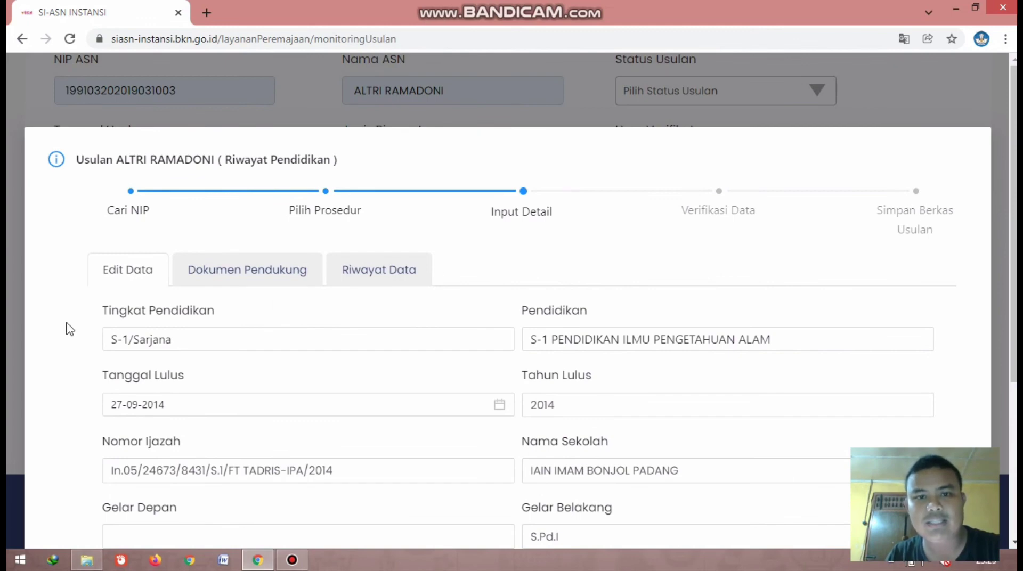
Step: Advance the Pendidikan proposal through Verifikasi Data to the Simpan Berkas Usulan stage
scroll(68, 331, "down", 5)
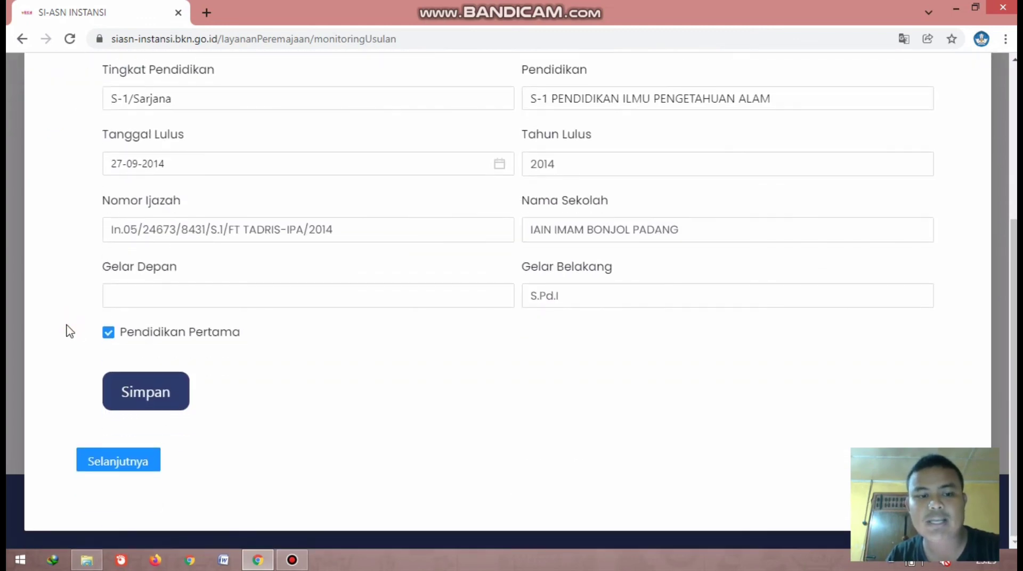
left_click(133, 470)
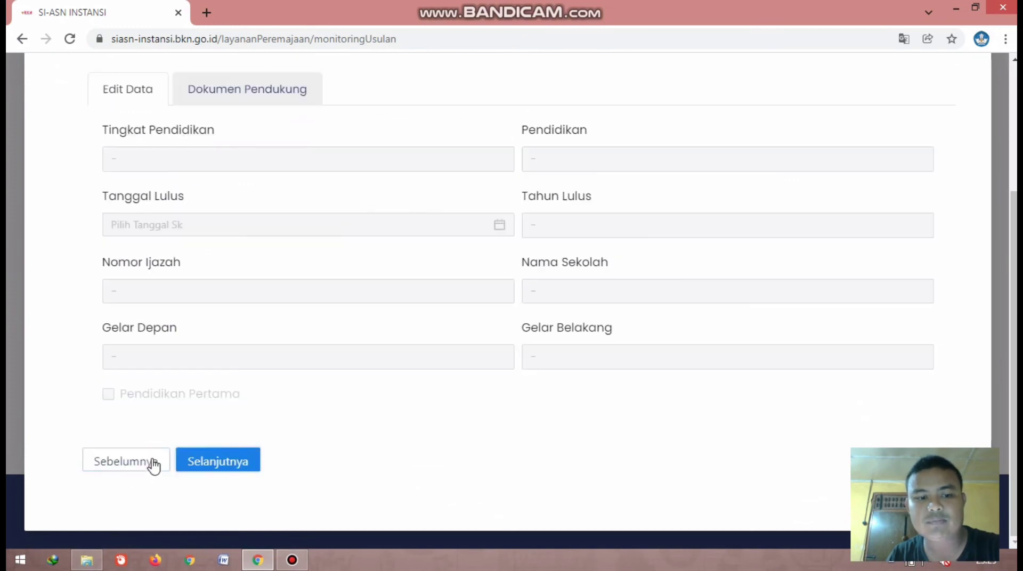
left_click(186, 461)
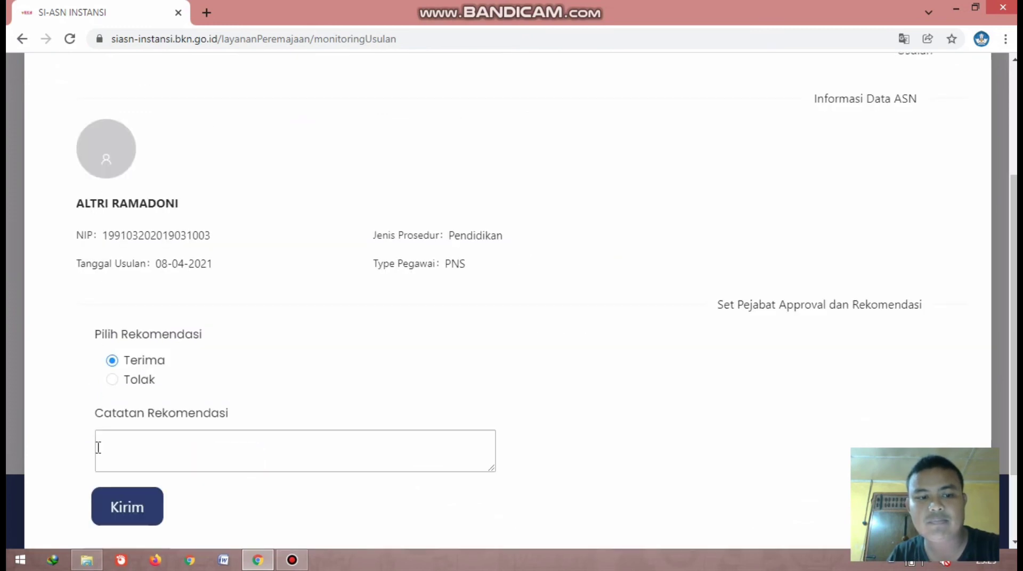